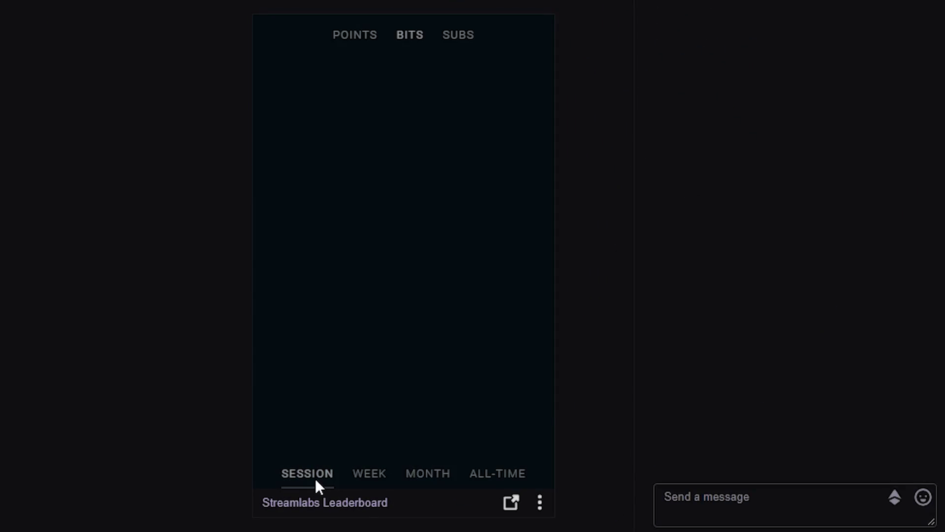
# - Switch the Streamlabs Leaderboard panel to its monthly Bits rankings
pyautogui.click(438, 476)
# - Switch the leaderboard to all-time rankings, then to subscriber rankings
pyautogui.click(507, 477)
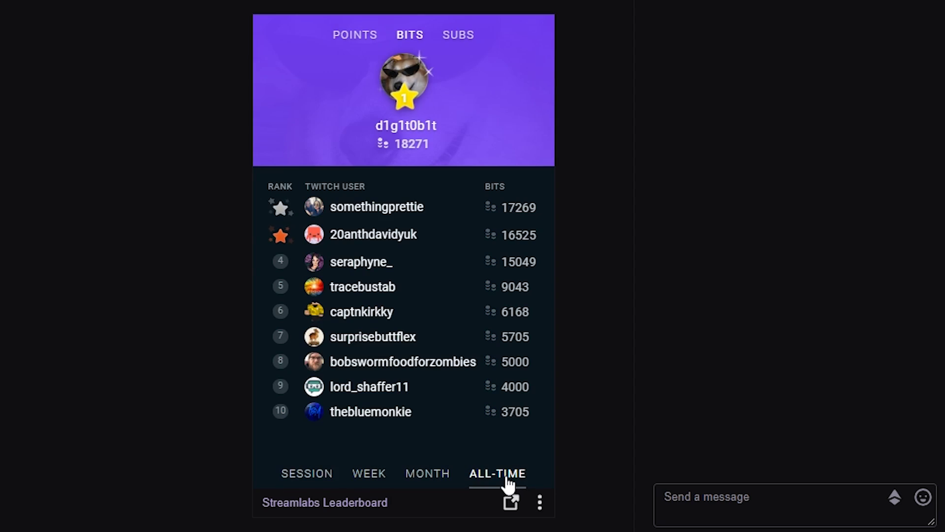
pyautogui.click(458, 34)
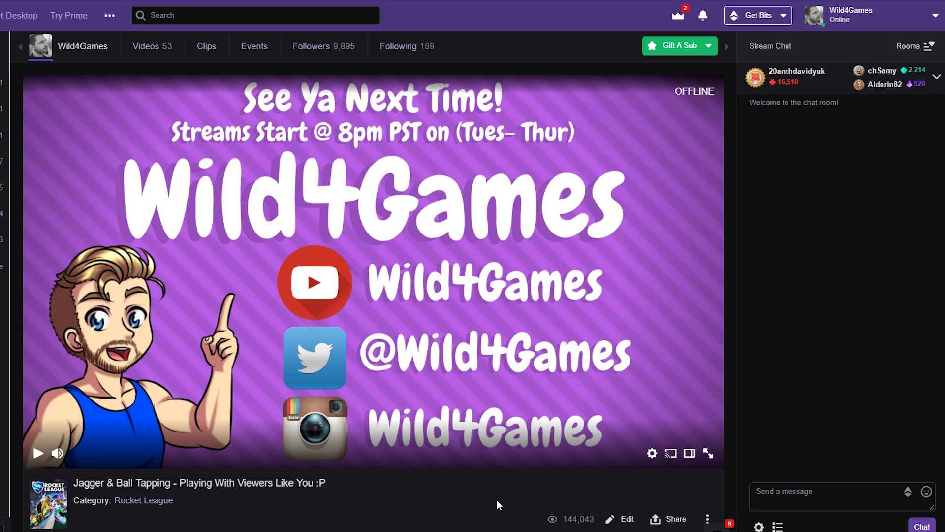
# - Turn on Edit Panels and scroll down to the empty + panel slot
pyautogui.scroll(-5, 492, 498)
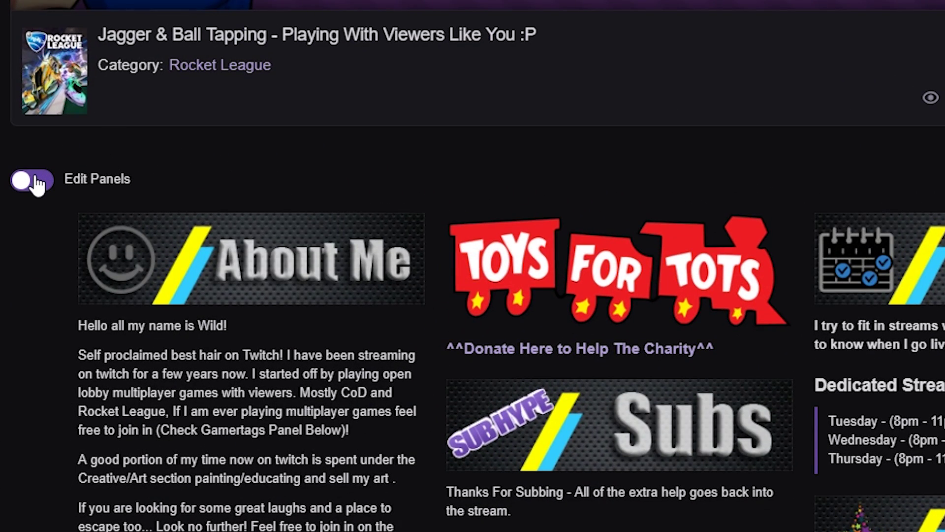
pyautogui.click(35, 182)
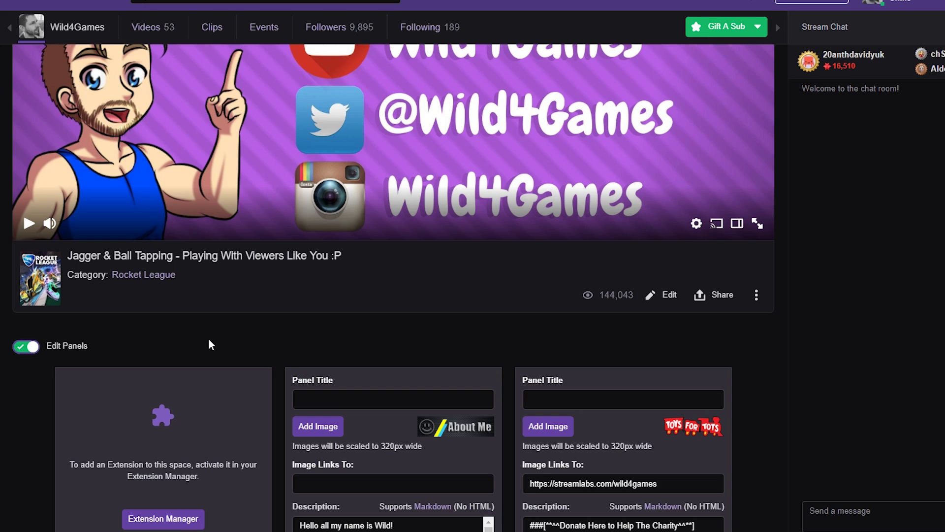
pyautogui.scroll(-4, 208, 345)
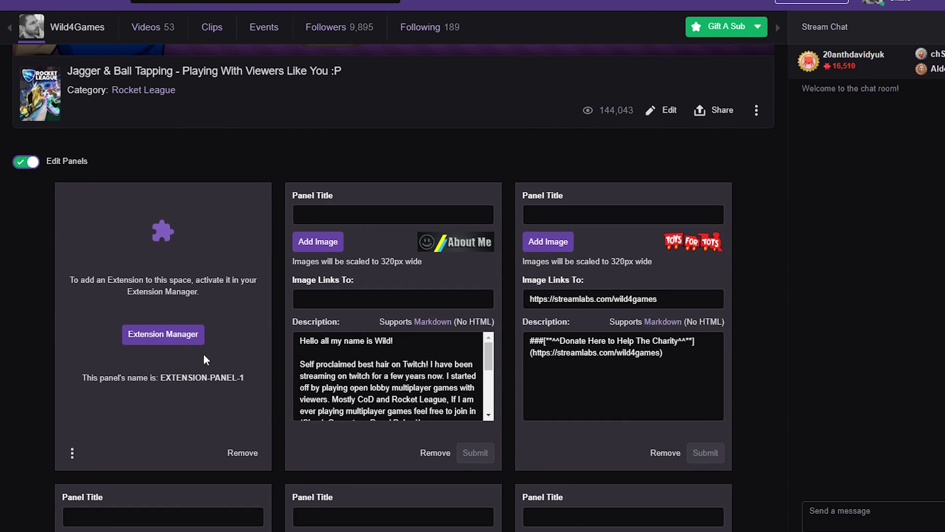
pyautogui.moveTo(783, 181); pyautogui.dragTo(767, 492)
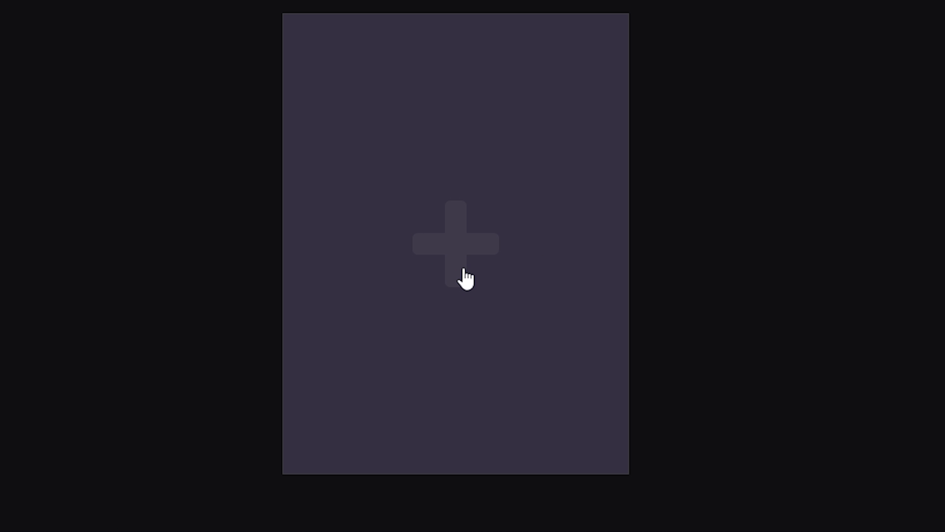
# - Create an Extension Panel in the empty + slot and open its Extension Manager
pyautogui.click(476, 245)
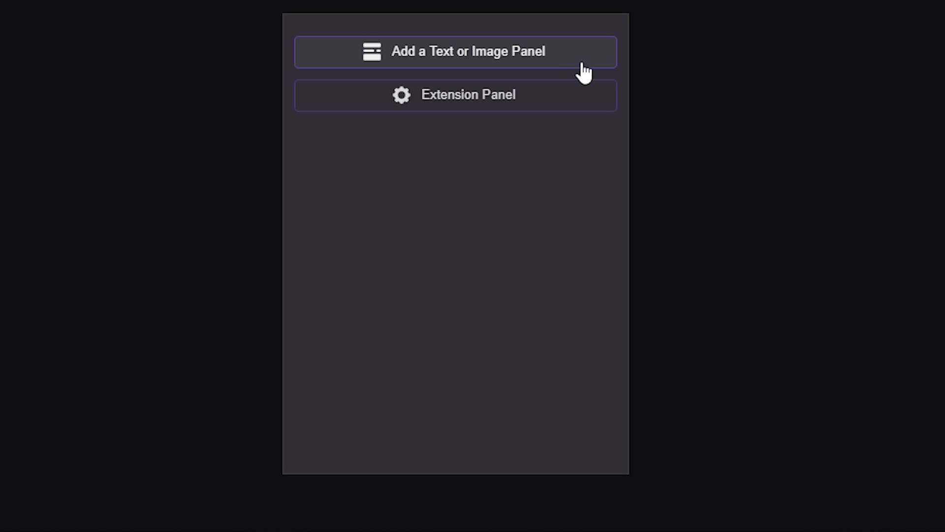
pyautogui.click(525, 107)
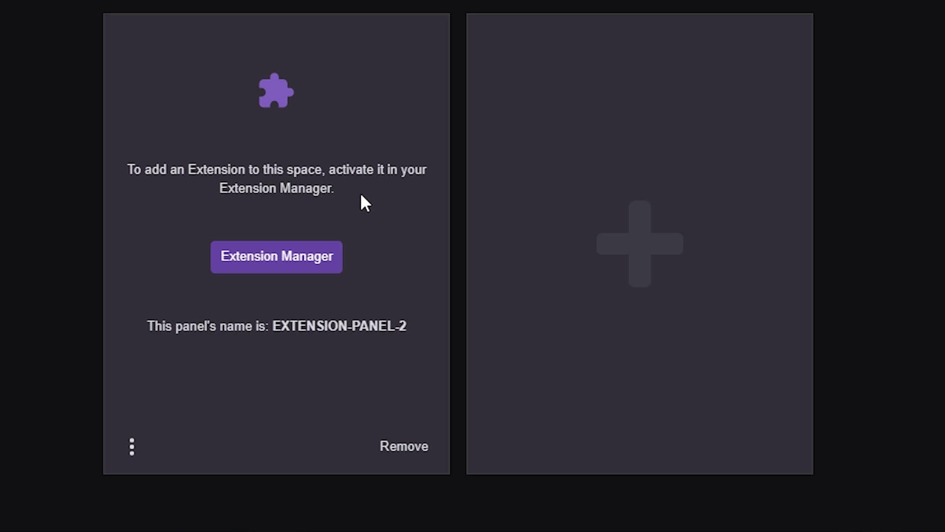
pyautogui.click(284, 273)
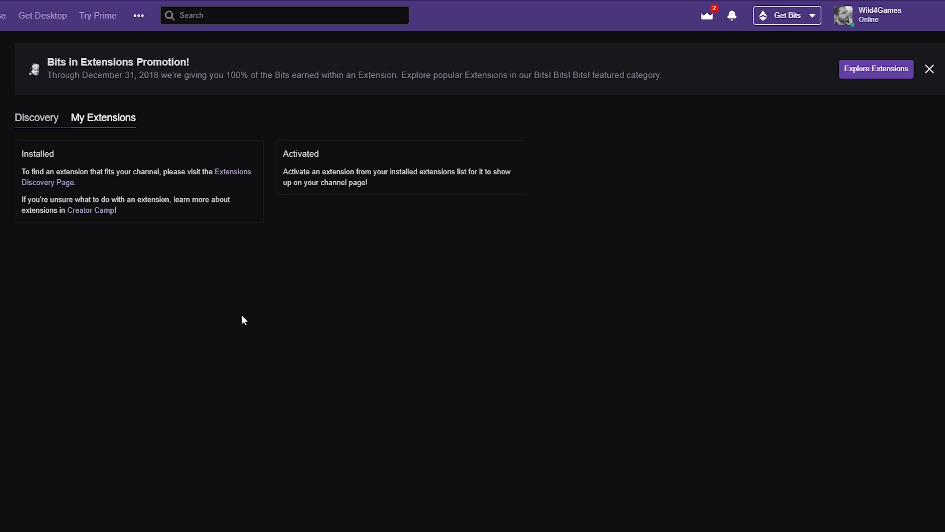
# - Browse the Discovery catalogue's categories such as Leaderboards, Polling and Voting, and Music
pyautogui.click(34, 126)
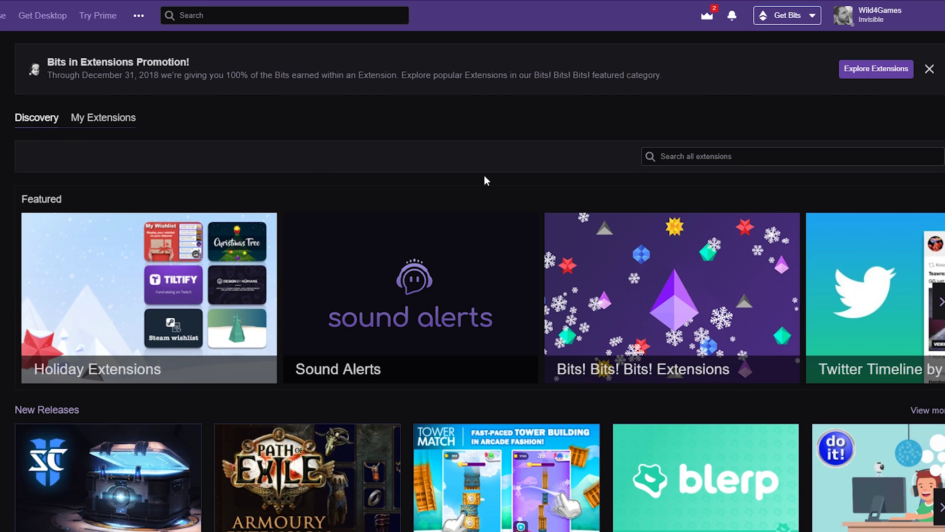
pyautogui.scroll(-10, 497, 178)
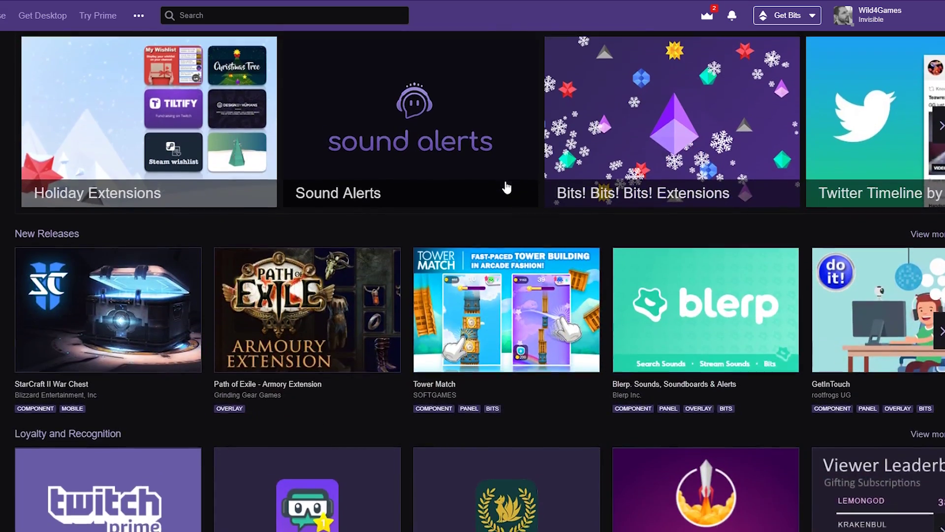
pyautogui.scroll(-5, 565, 230)
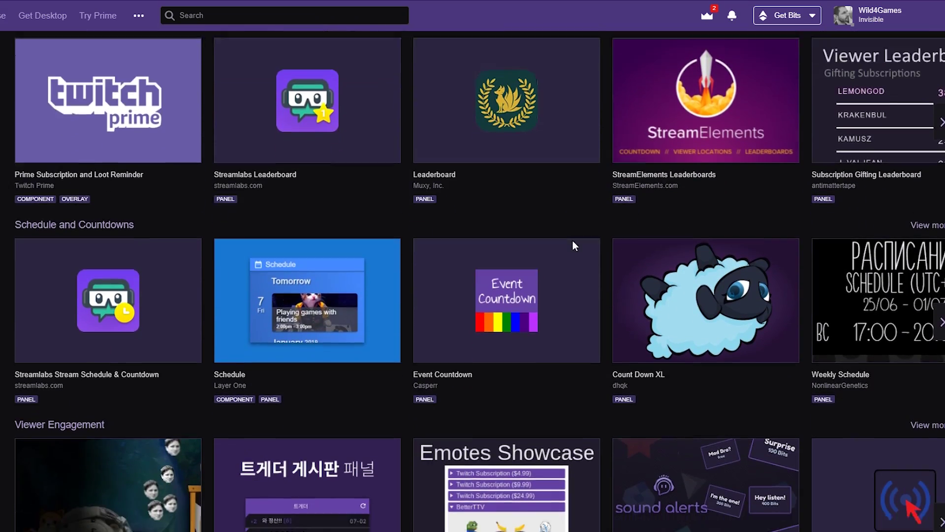
pyautogui.scroll(-8, 654, 356)
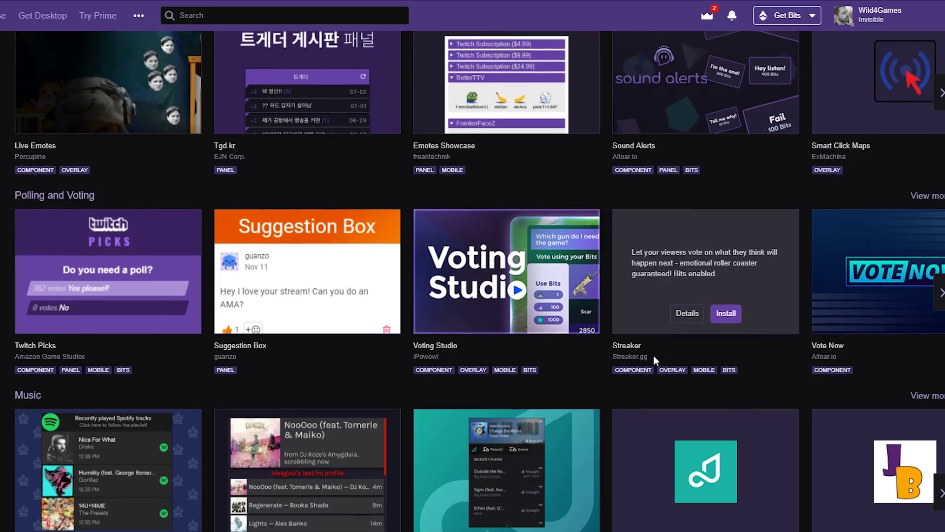
pyautogui.scroll(-7, 655, 358)
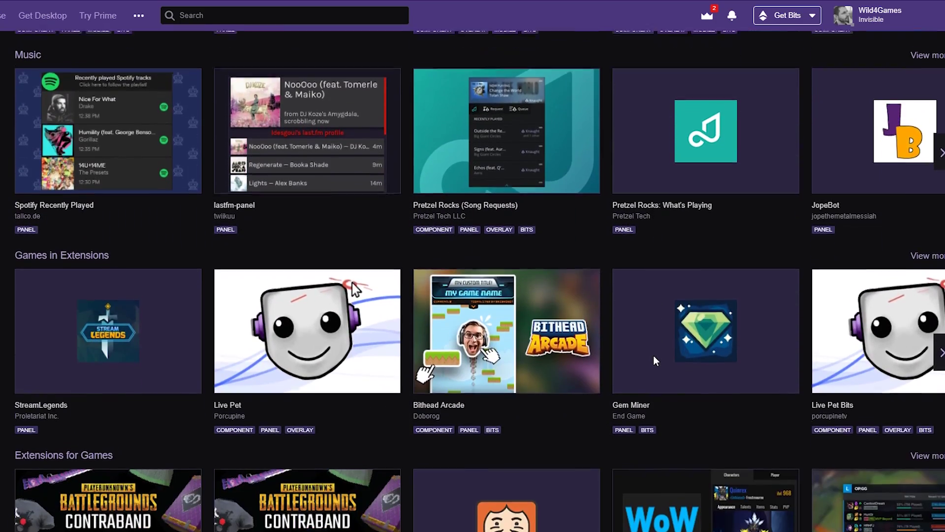
pyautogui.scroll(-4, 654, 356)
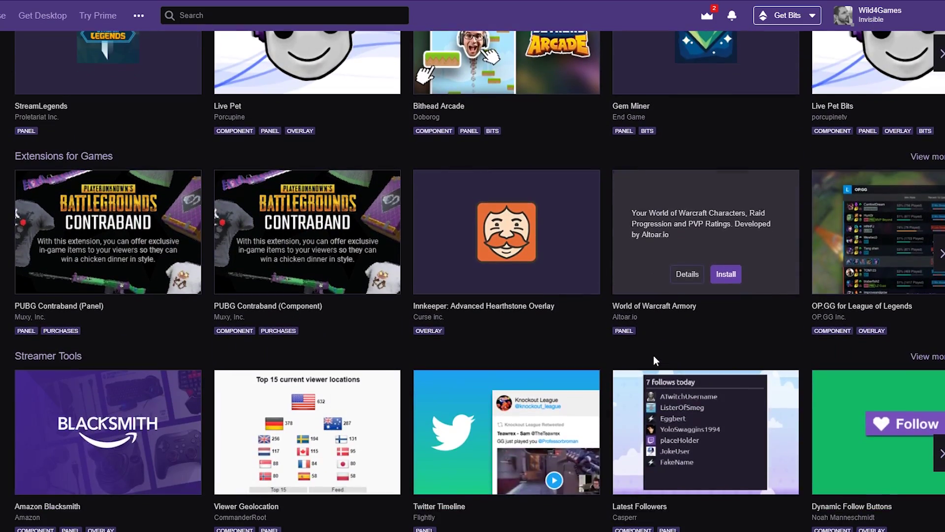
pyautogui.scroll(8, 634, 382)
pyautogui.scroll(20, 674, 382)
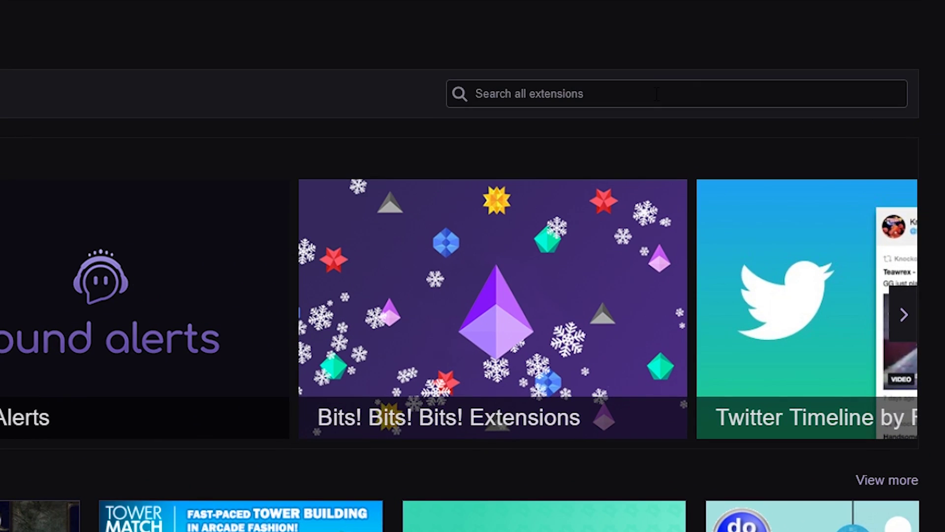
# - Search all extensions for 'leader' and locate the Streamlabs Leaderboard result
pyautogui.click(818, 156)
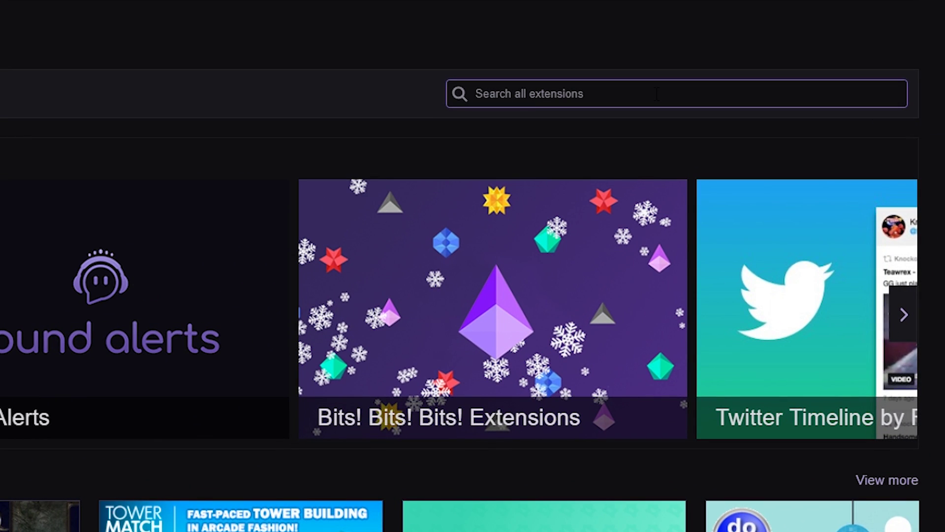
pyautogui.write('leadre')
pyautogui.press('BackSpace')
pyautogui.press('BackSpace')
pyautogui.write('er')
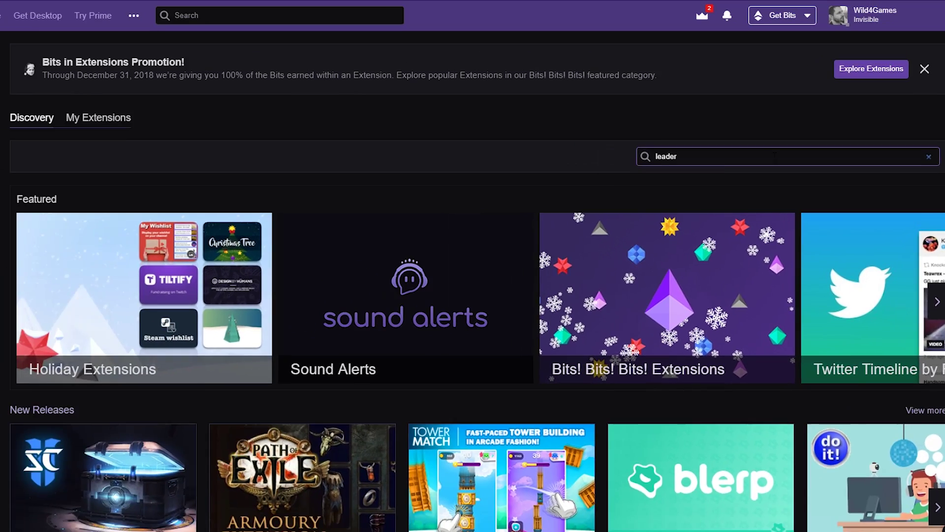
pyautogui.press('Return')
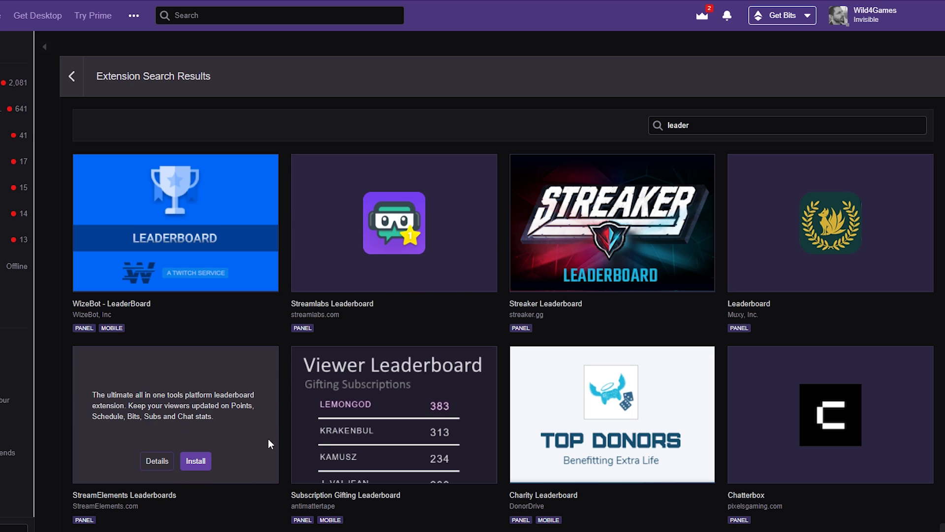
pyautogui.scroll(-5, 468, 358)
pyautogui.scroll(-2, 515, 442)
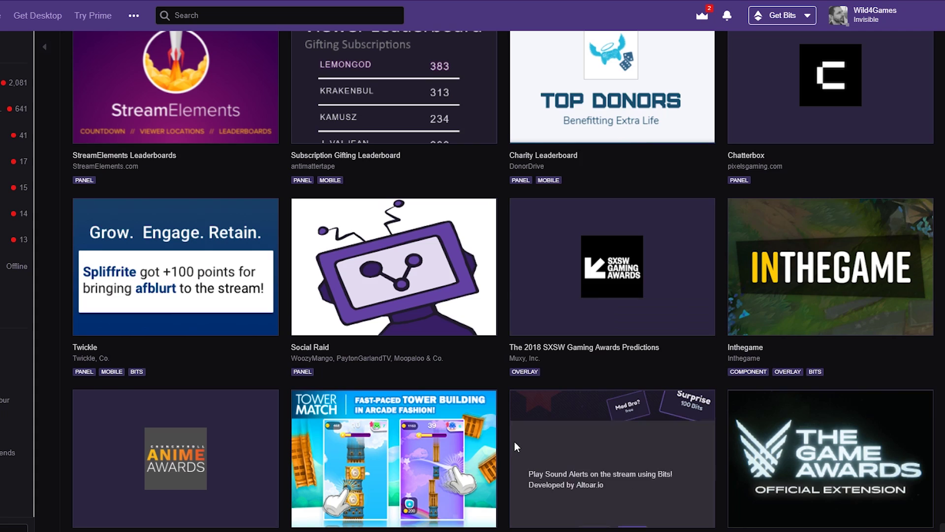
pyautogui.scroll(7, 515, 441)
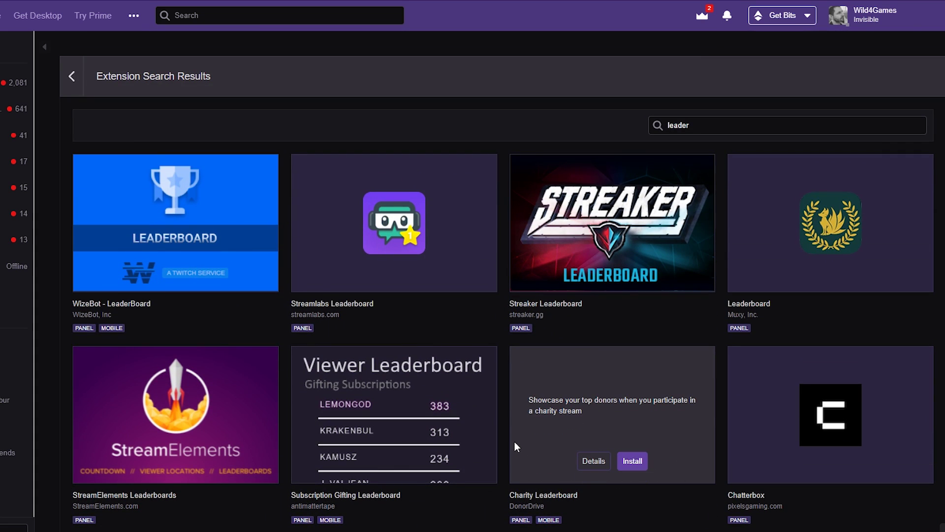
pyautogui.moveTo(297, 277)
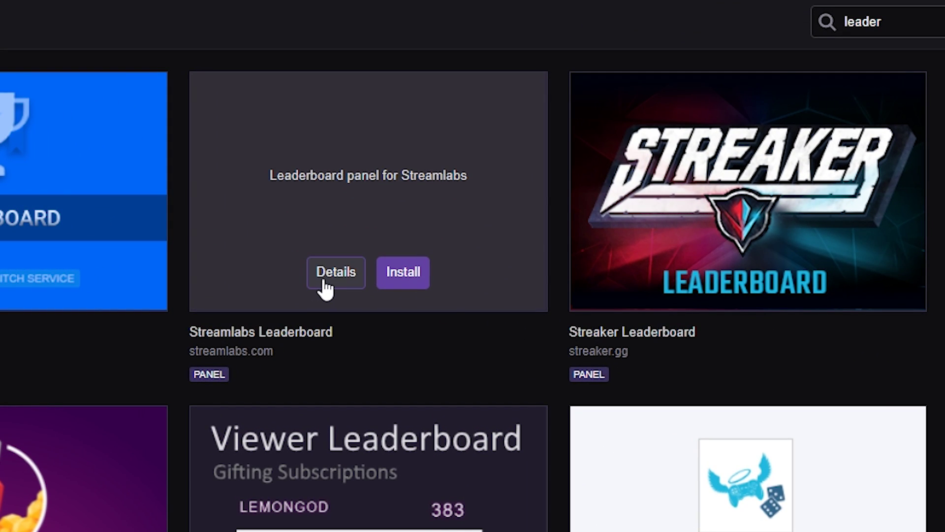
# - Open the Streamlabs Leaderboard extension page and install it
pyautogui.click(324, 282)
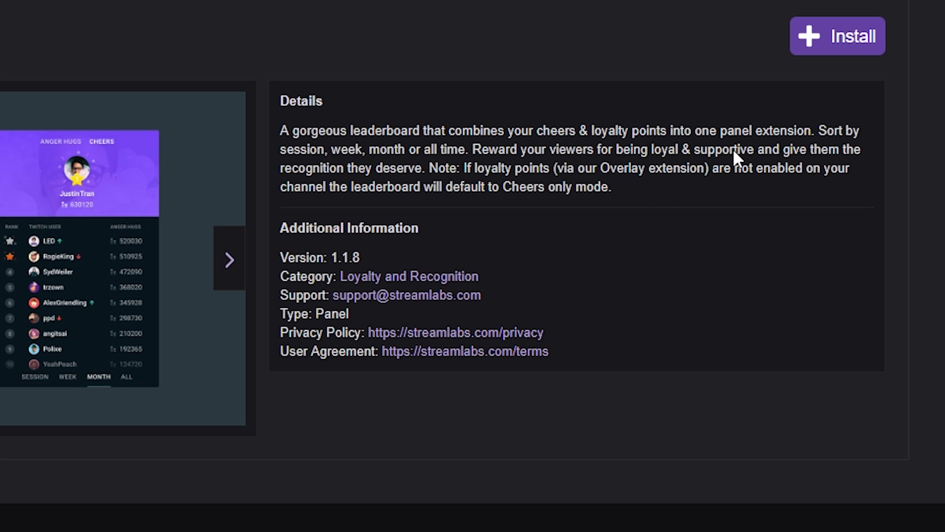
pyautogui.click(832, 56)
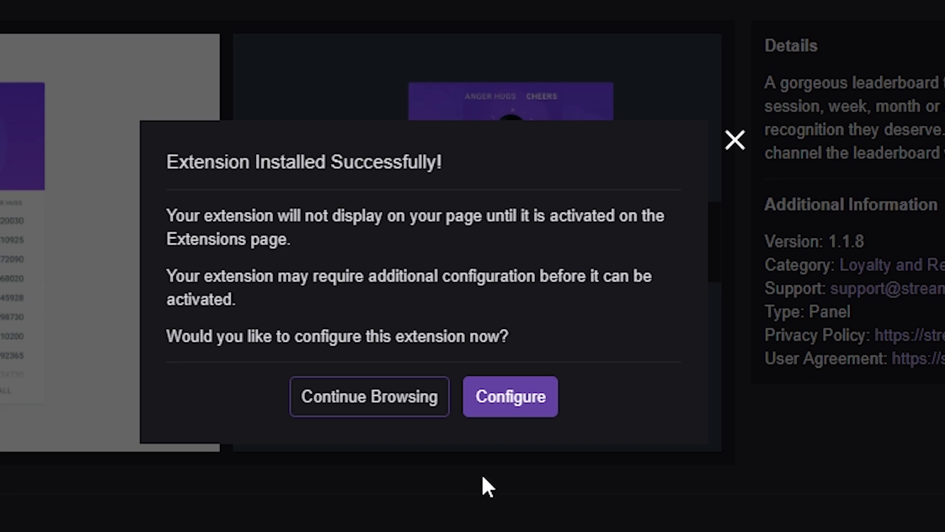
# - Configure Streamlabs Leaderboard with Night theme and Week default period, and save the settings
pyautogui.click(537, 416)
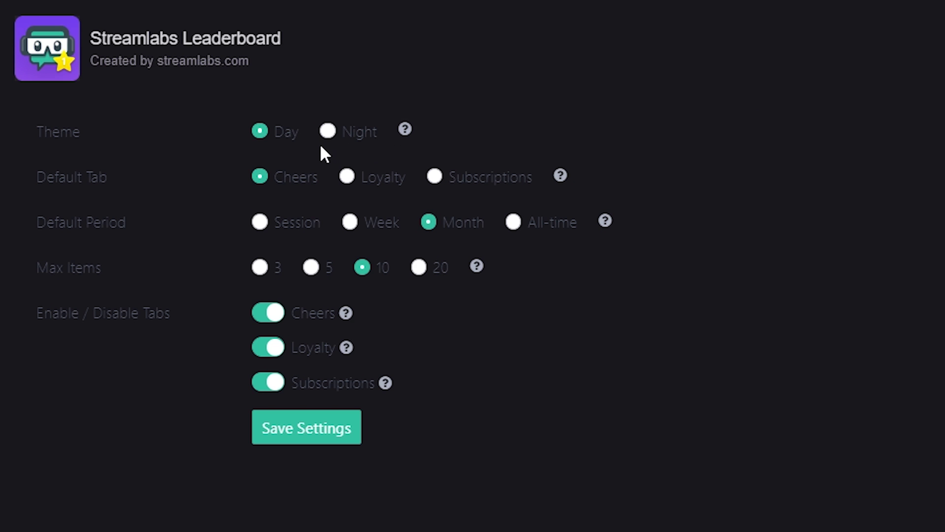
pyautogui.click(327, 132)
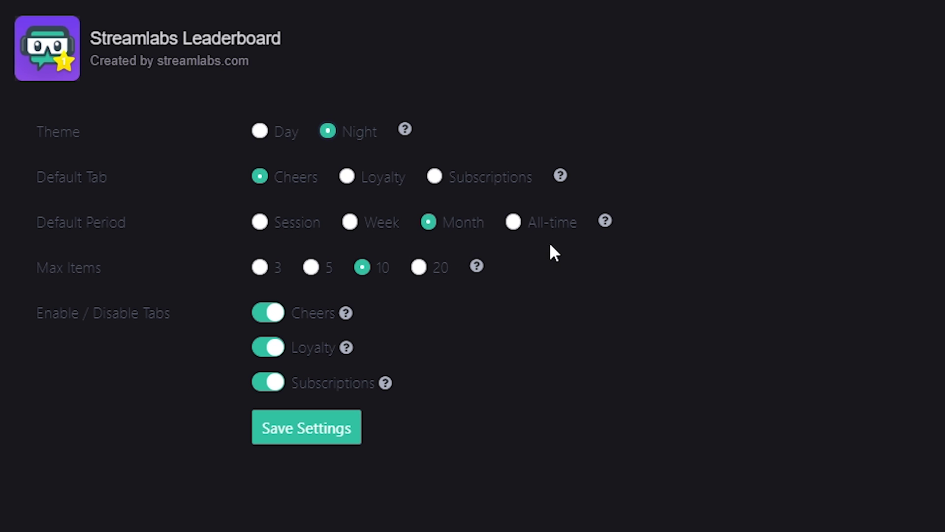
pyautogui.click(352, 227)
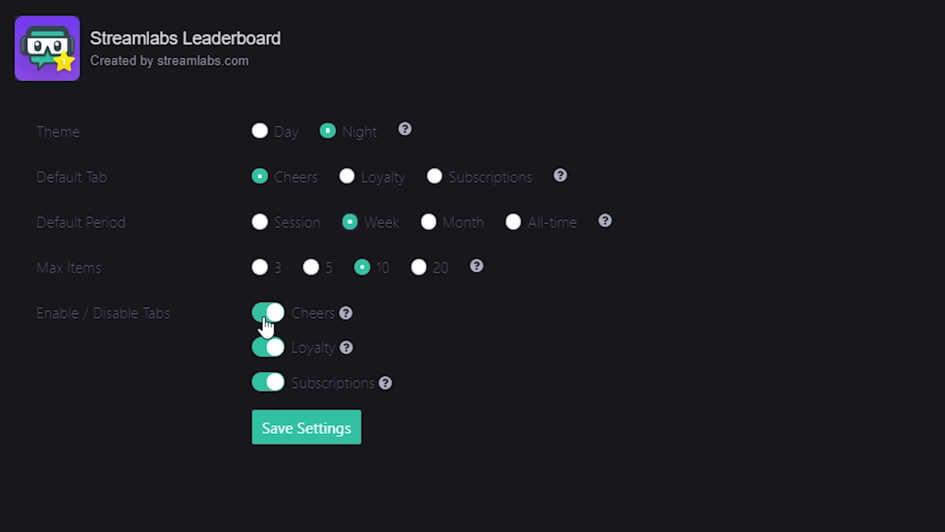
pyautogui.click(312, 436)
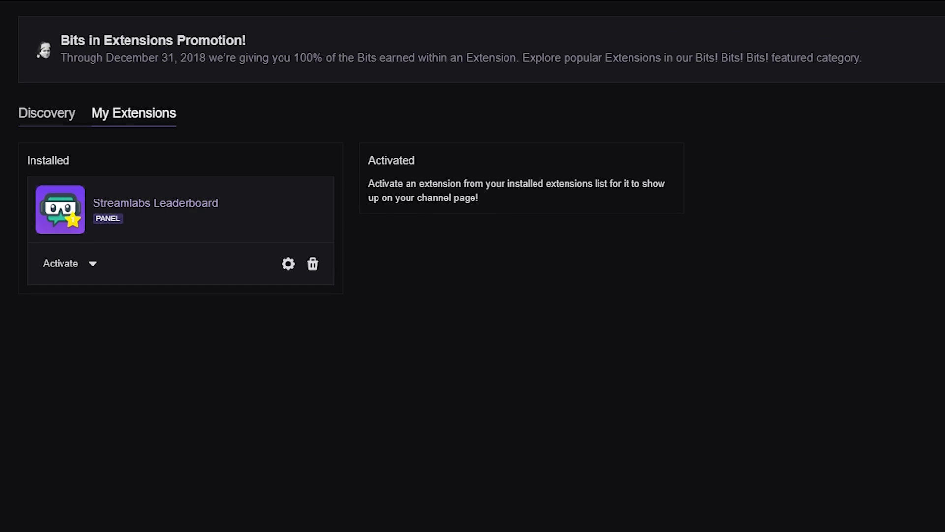
# - Activate Streamlabs Leaderboard as Panel 1 and dismiss the confirmation
pyautogui.click(94, 263)
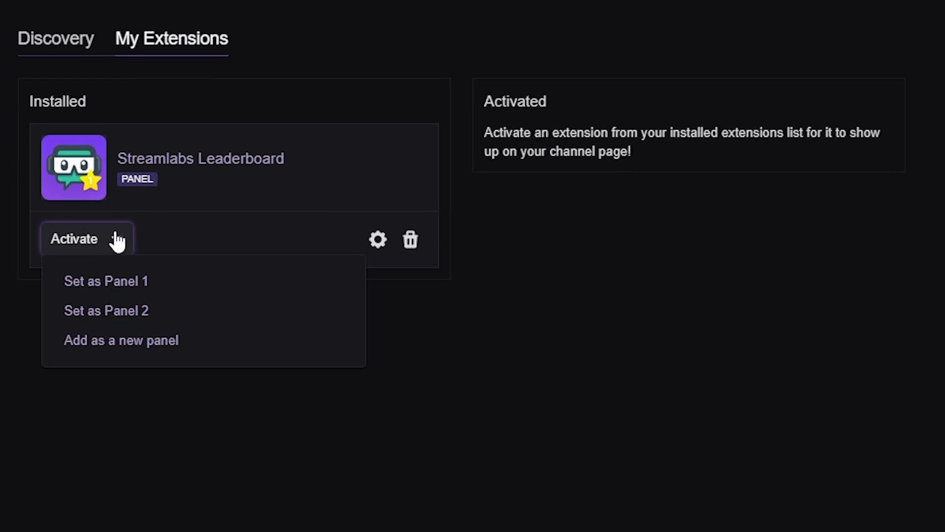
pyautogui.click(130, 283)
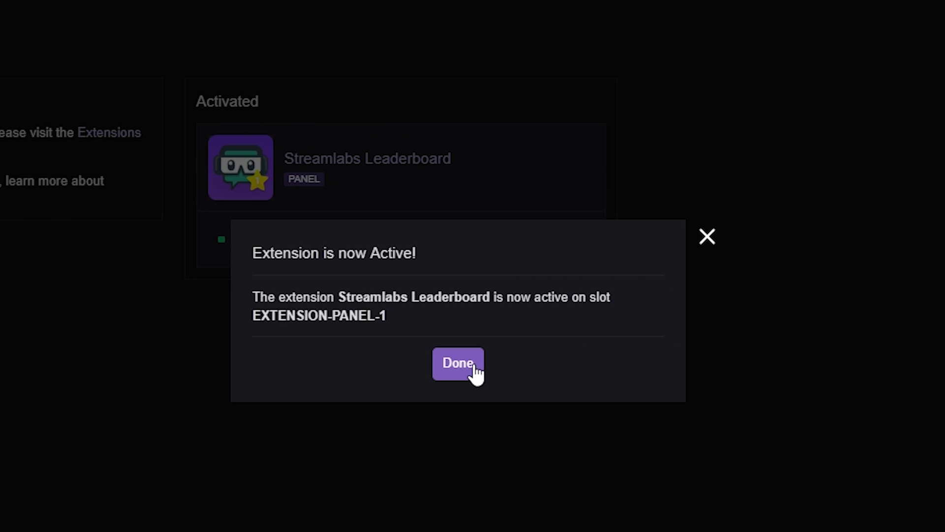
pyautogui.click(475, 369)
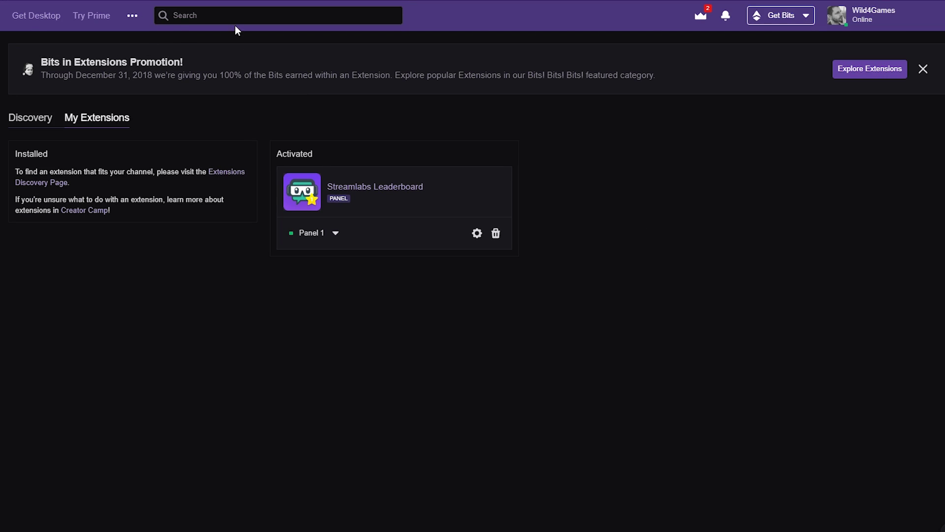
pyautogui.click(918, 23)
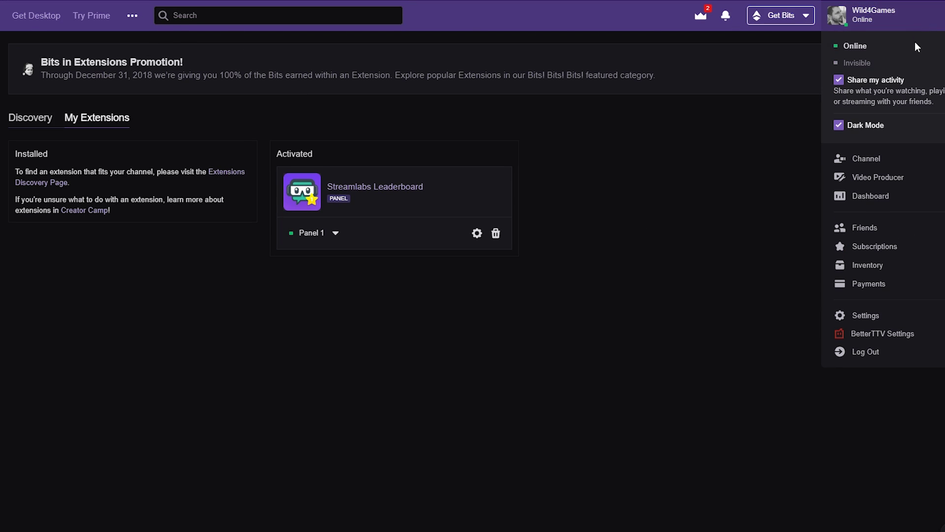
# - Go to the Wild4Games channel page and turn on Edit Panels
pyautogui.click(868, 158)
pyautogui.scroll(-8, 445, 239)
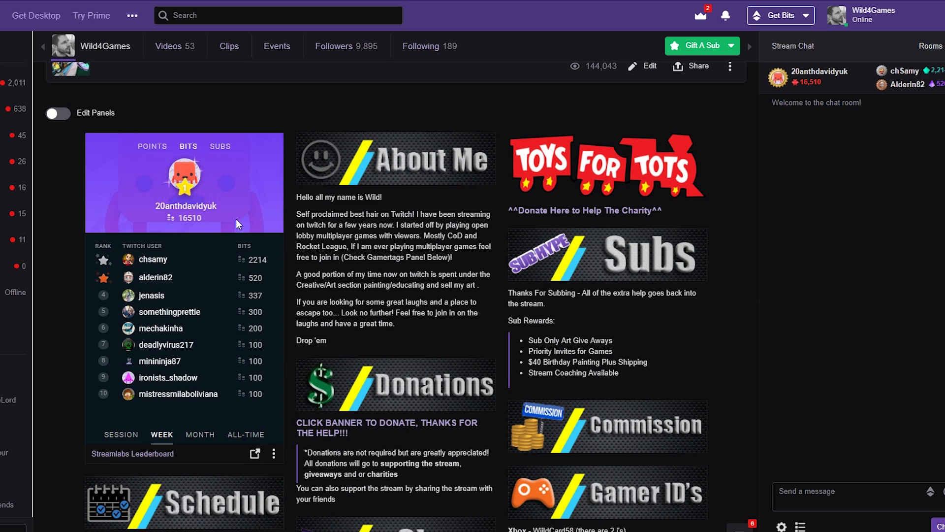
pyautogui.click(58, 113)
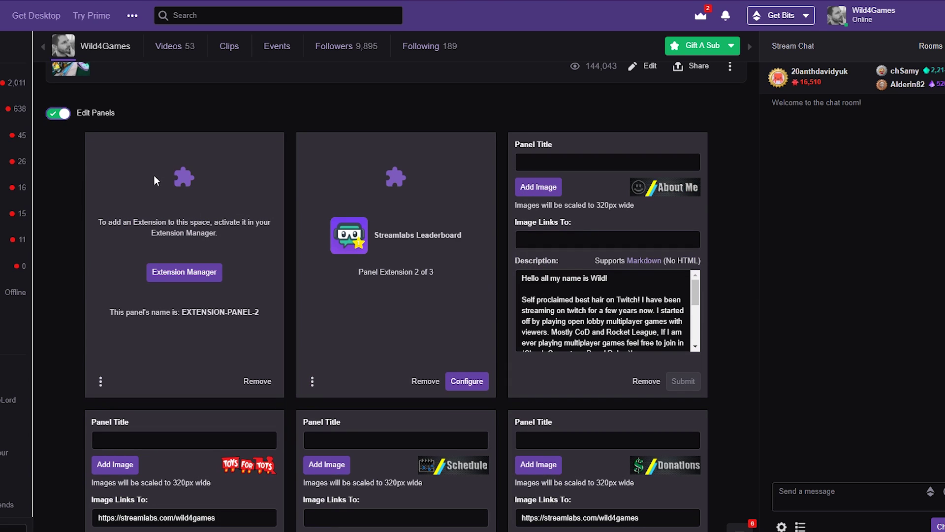
# - Drag the Streamlabs Leaderboard panel down to the bottom slot of the panel grid
pyautogui.moveTo(324, 172); pyautogui.dragTo(564, 393)
pyautogui.scroll(-6, 564, 393)
pyautogui.moveTo(580, 211); pyautogui.dragTo(580, 433)
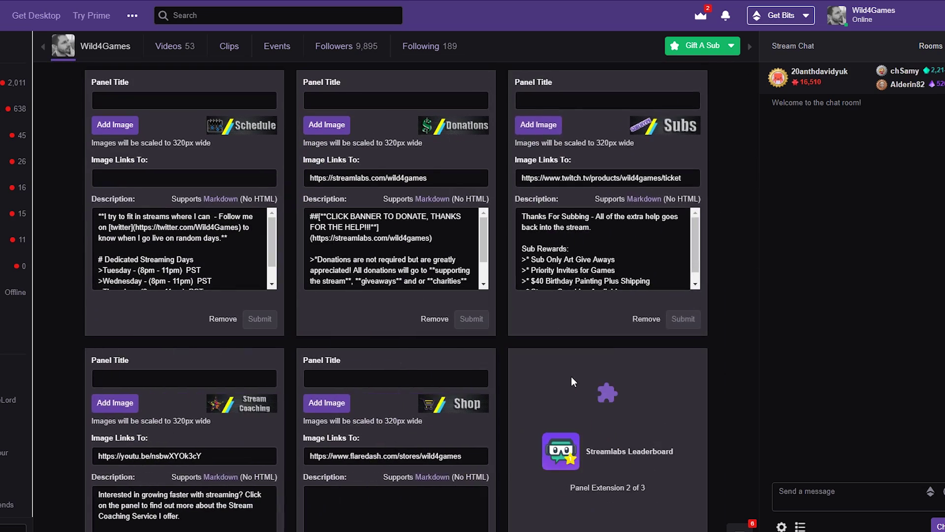
pyautogui.scroll(-5, 551, 196)
pyautogui.moveTo(550, 196); pyautogui.dragTo(574, 356)
pyautogui.scroll(-5, 574, 507)
pyautogui.scroll(-5, 576, 246)
pyautogui.moveTo(578, 182); pyautogui.dragTo(595, 477)
pyautogui.scroll(-5, 578, 361)
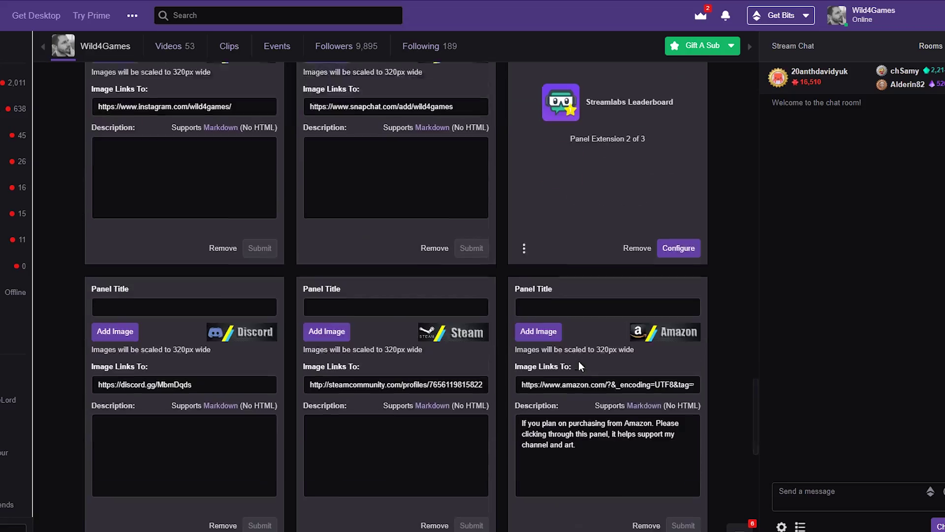
pyautogui.moveTo(595, 206); pyautogui.dragTo(605, 463)
pyautogui.scroll(-5, 605, 463)
pyautogui.moveTo(571, 208); pyautogui.dragTo(605, 384)
pyautogui.scroll(-3, 533, 294)
pyautogui.moveTo(533, 293); pyautogui.dragTo(377, 473)
pyautogui.scroll(3, 751, 425)
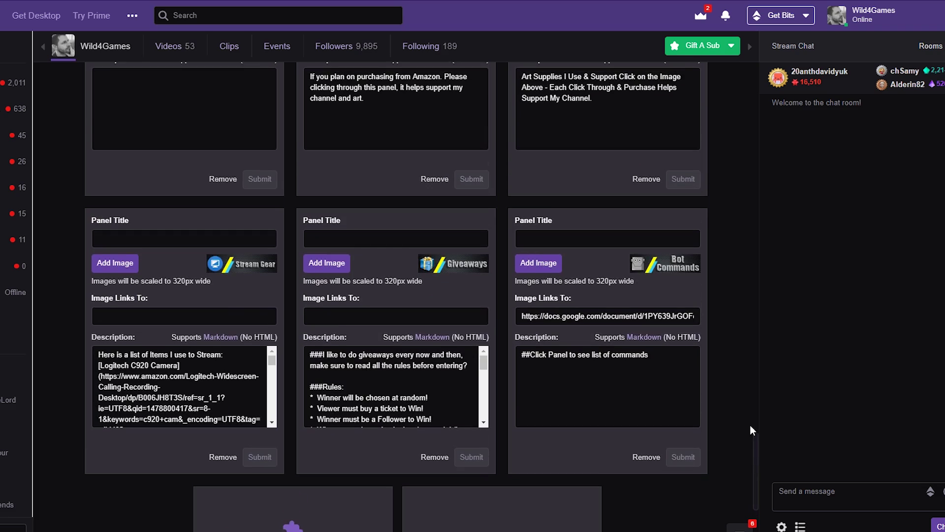
pyautogui.moveTo(755, 462); pyautogui.dragTo(754, 111)
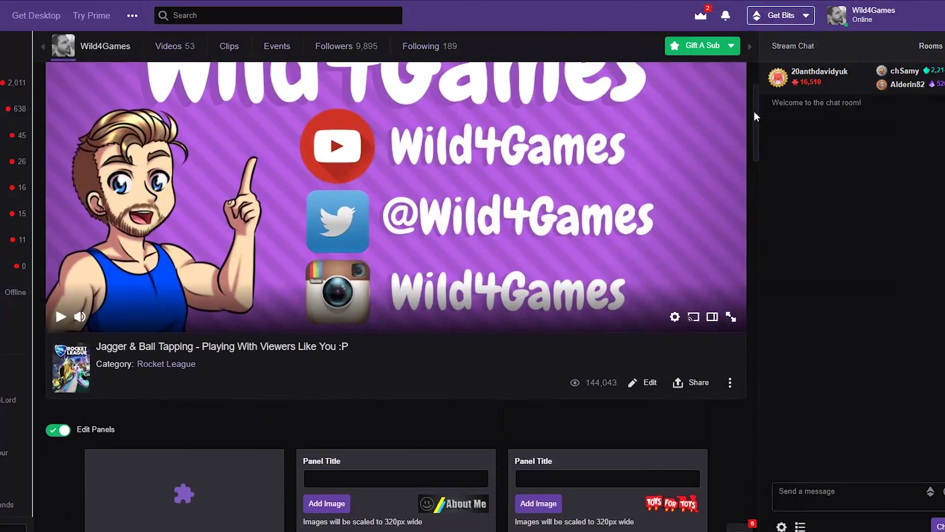
# - Turn off Edit Panels and view the live leaderboard panel with weekly Bits rankings
pyautogui.click(62, 430)
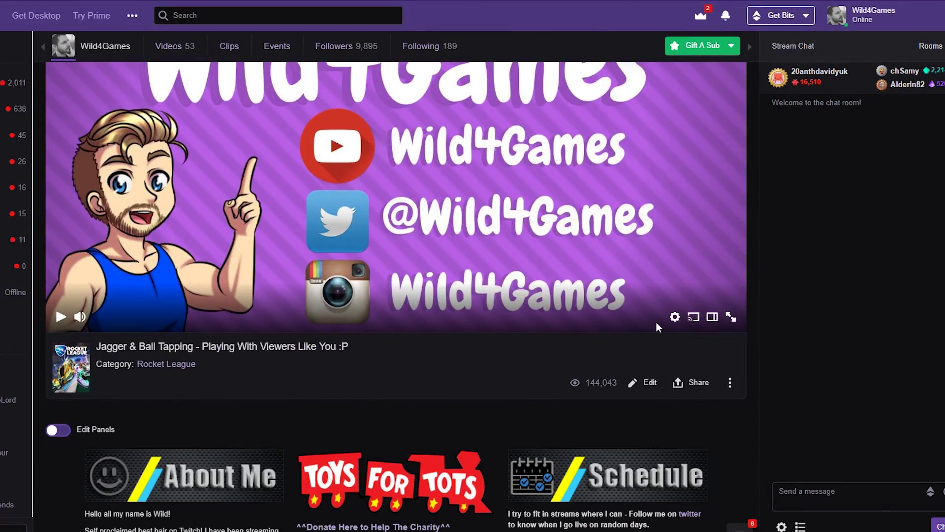
pyautogui.scroll(-5, 680, 303)
pyautogui.scroll(-20, 680, 303)
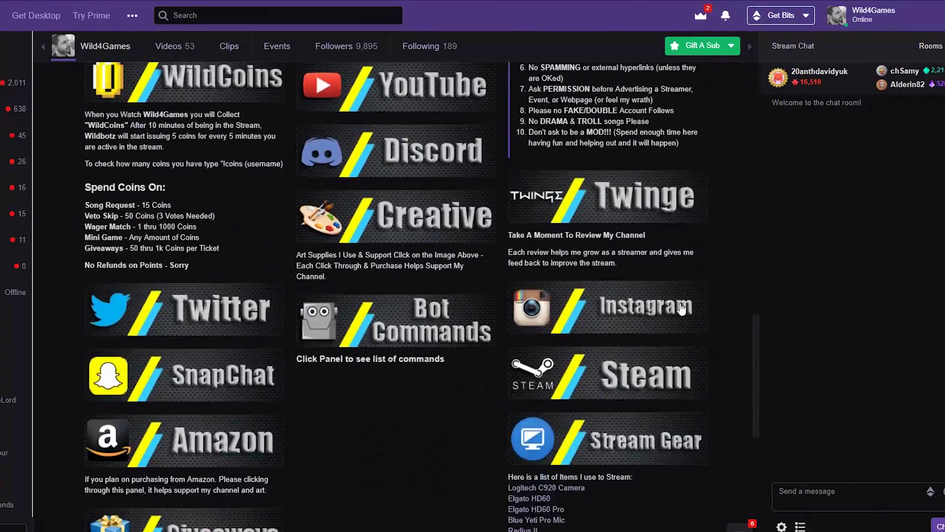
pyautogui.scroll(-7, 680, 303)
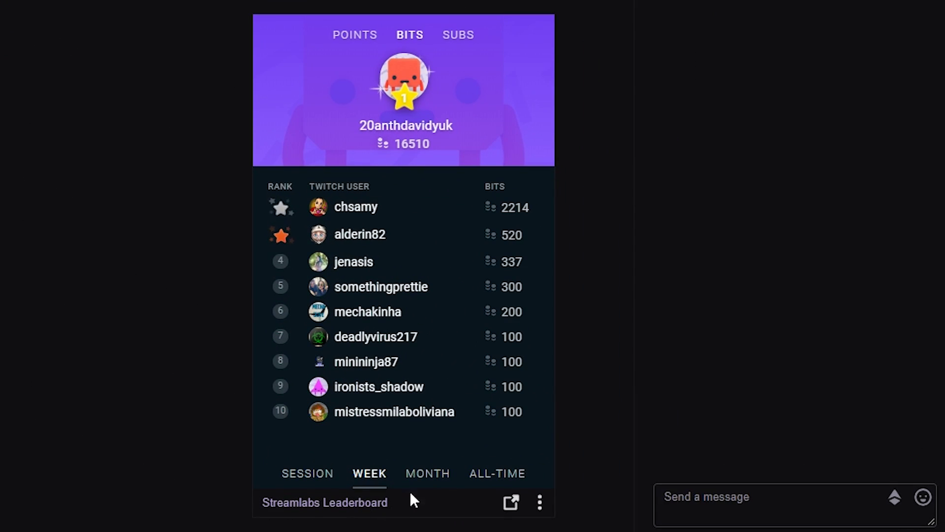
# - View the panel's session, month and all-time Bits rankings, then the Subs ranking topped by 18 subs
pyautogui.click(316, 481)
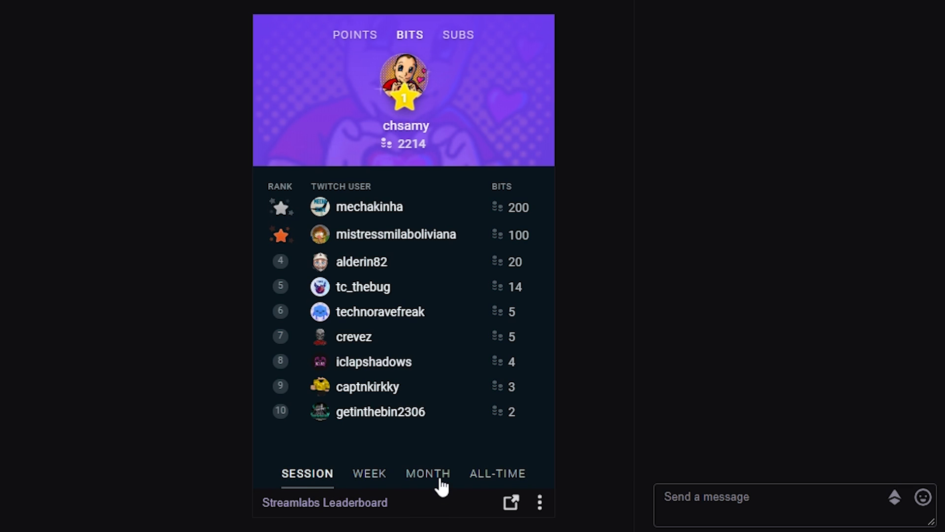
pyautogui.click(440, 480)
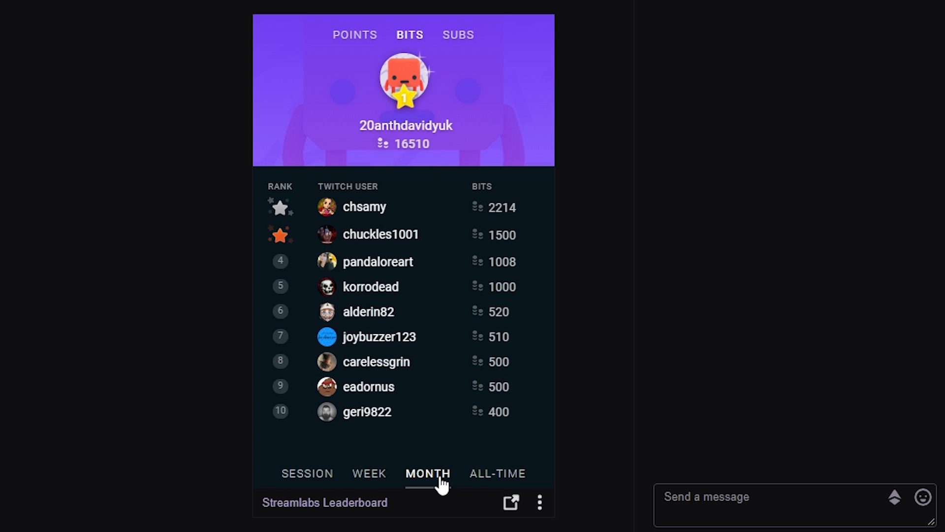
pyautogui.click(506, 481)
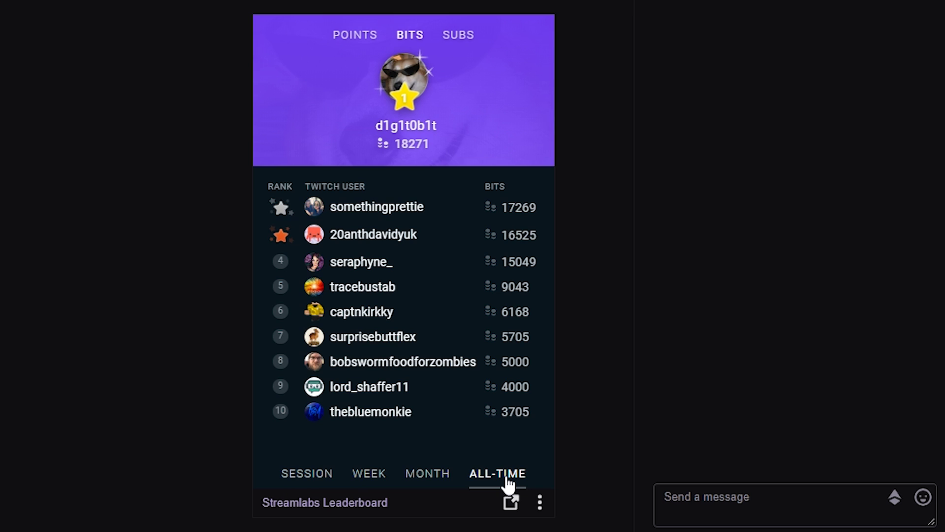
pyautogui.click(458, 37)
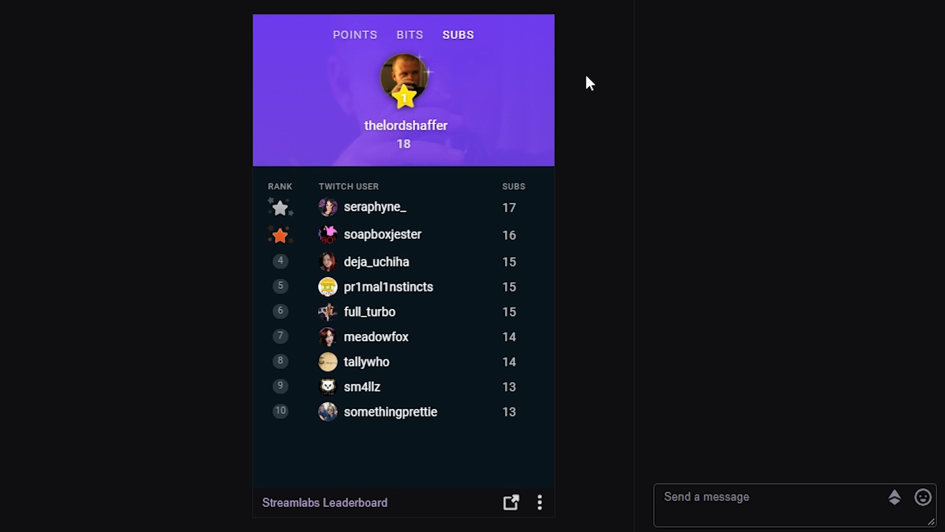